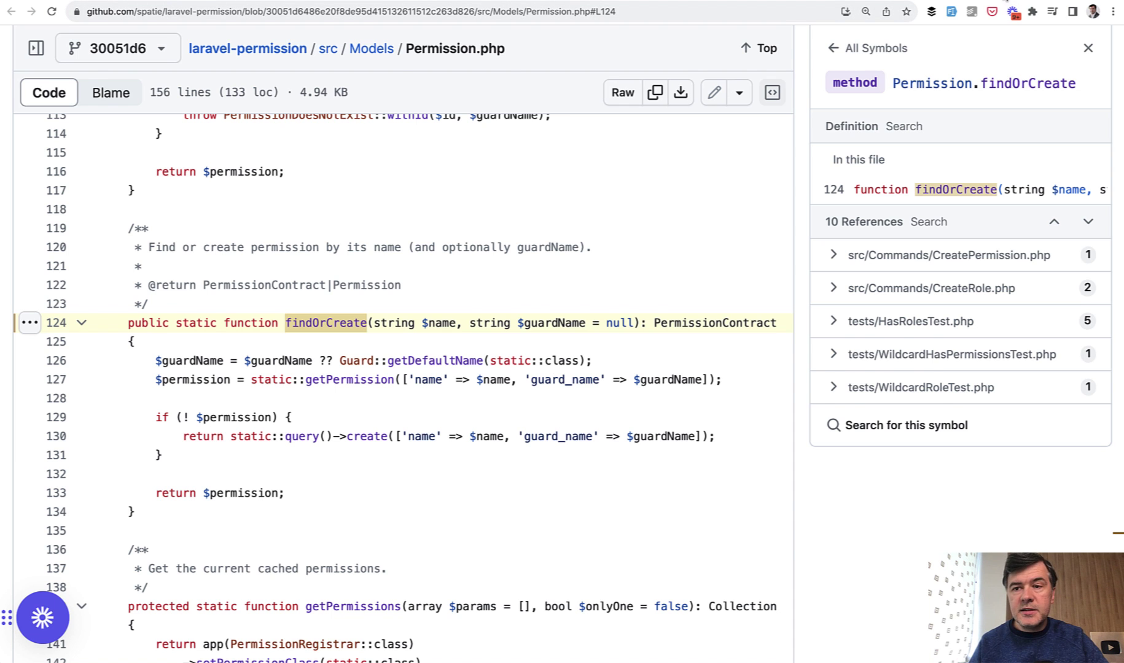
scroll(318, 362, down, 1)
scroll(318, 362, down, 1)
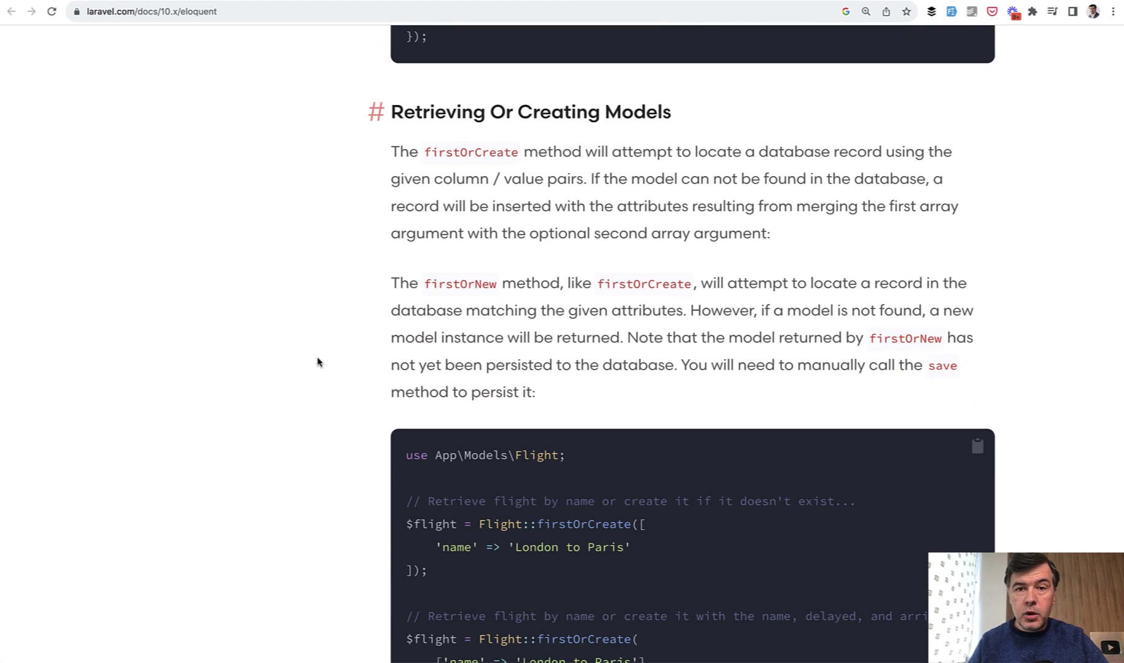
scroll(318, 361, down, 2)
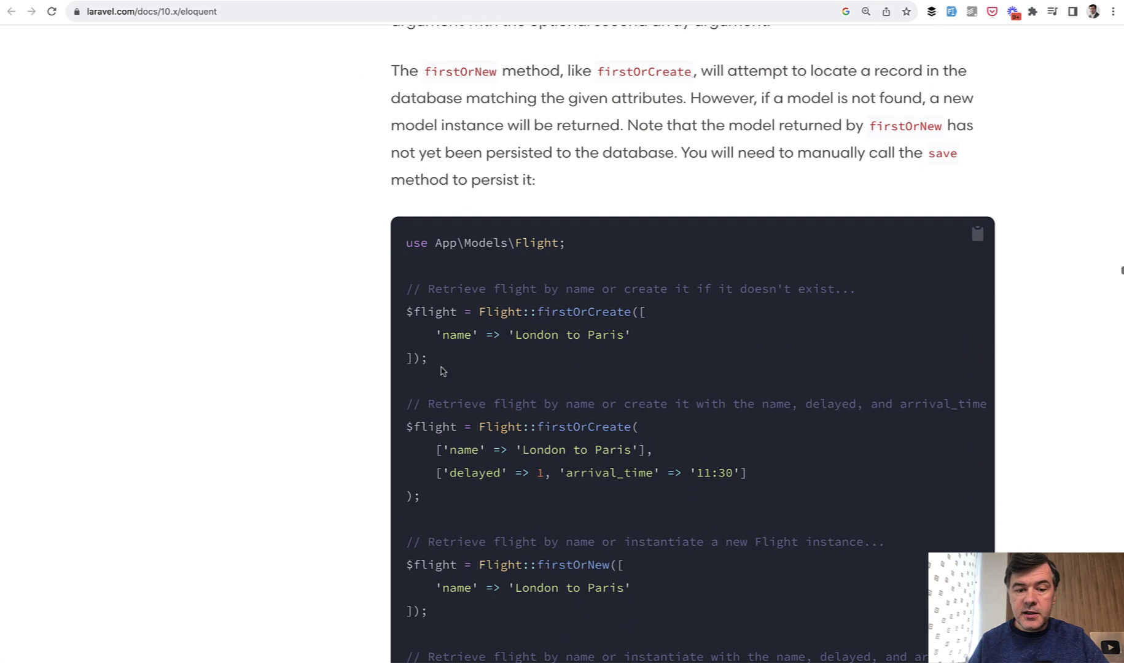
- Select the first firstOrCreate example in the Laravel docs and return to the Tinkerwell editor
drag(452, 360, 407, 318)
key(super+Tab)
key(super+Tab)
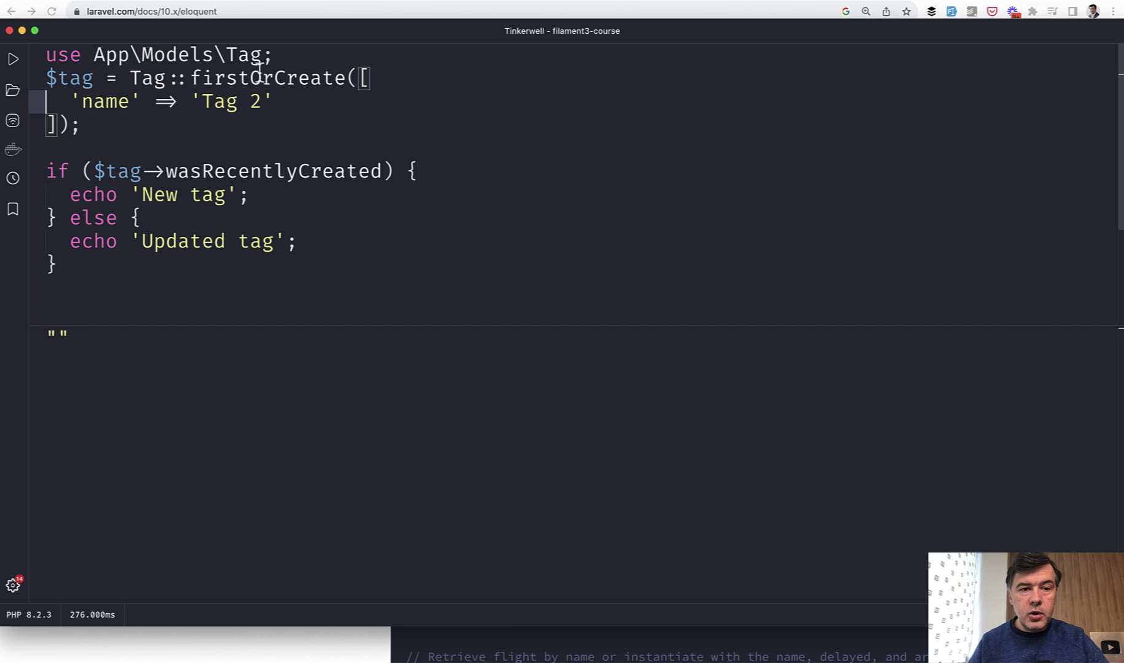
- Check the existing Tag 2 row in the tags table, then run firstOrCreate for 'Tag 2'
click(256, 102)
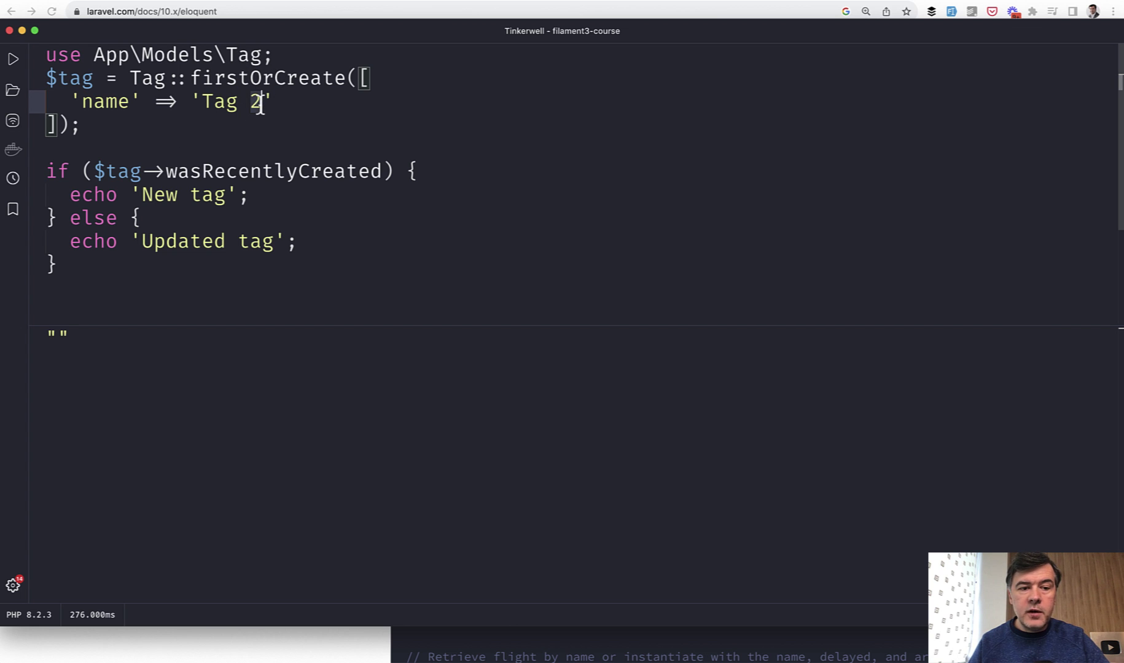
key(super+Tab)
key(super+Tab)
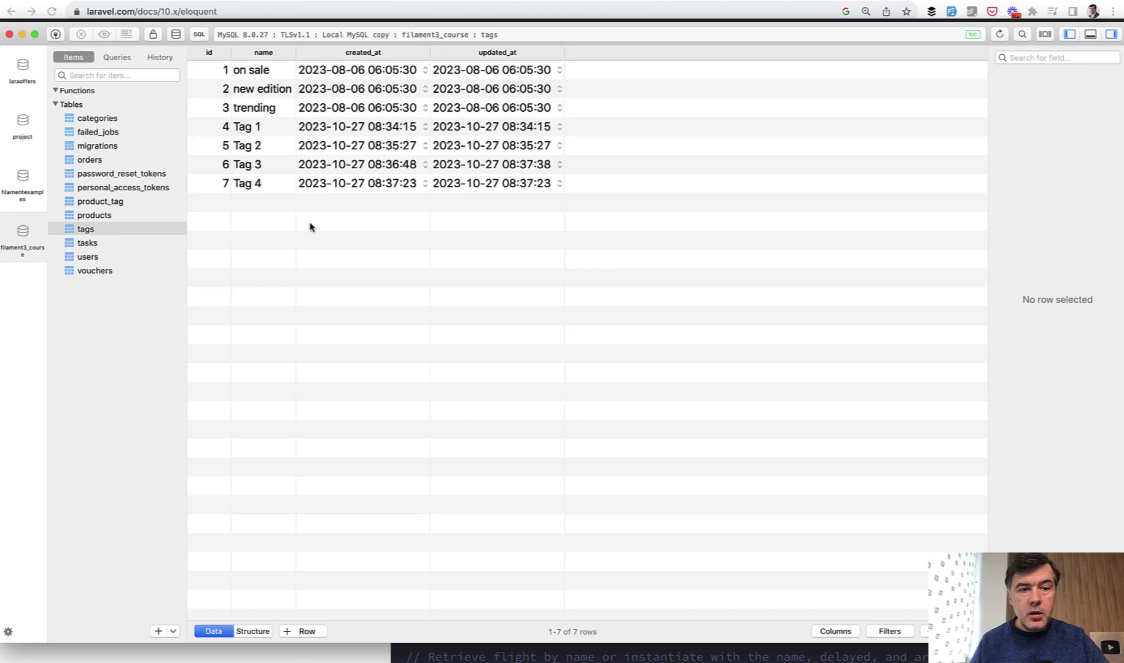
click(251, 149)
click(261, 258)
key(super+Tab)
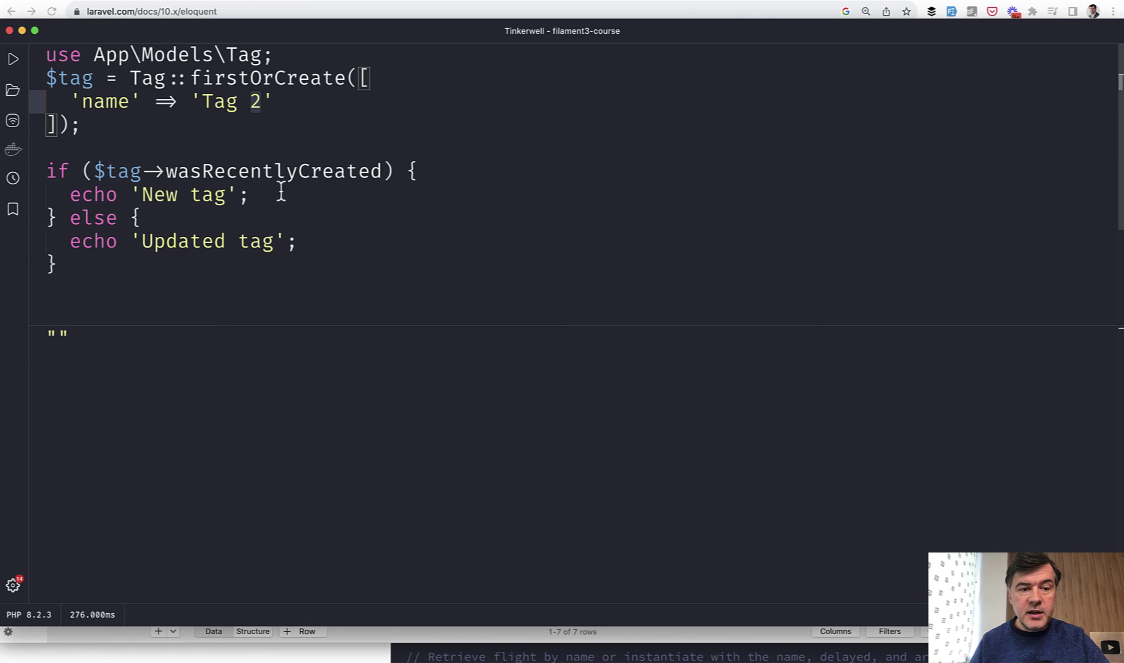
key(super+r)
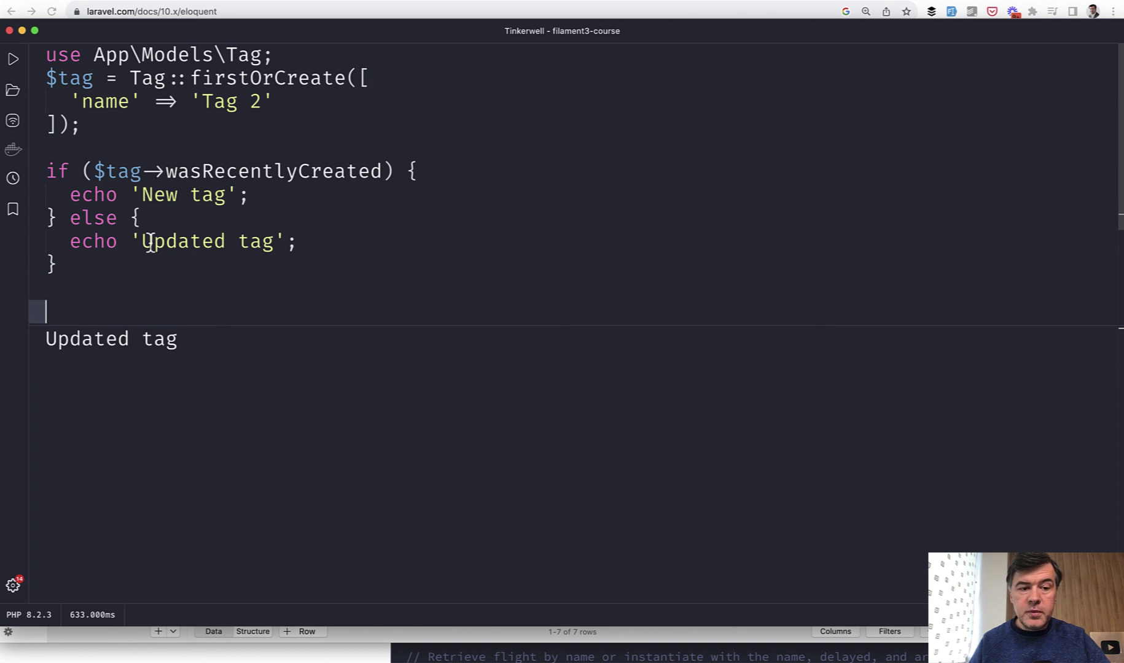
- Change the tag name to 'Tag 5', run the snippet, and reload the tags table
double_click(212, 244)
click(261, 102)
key(BackSpace)
text(5)
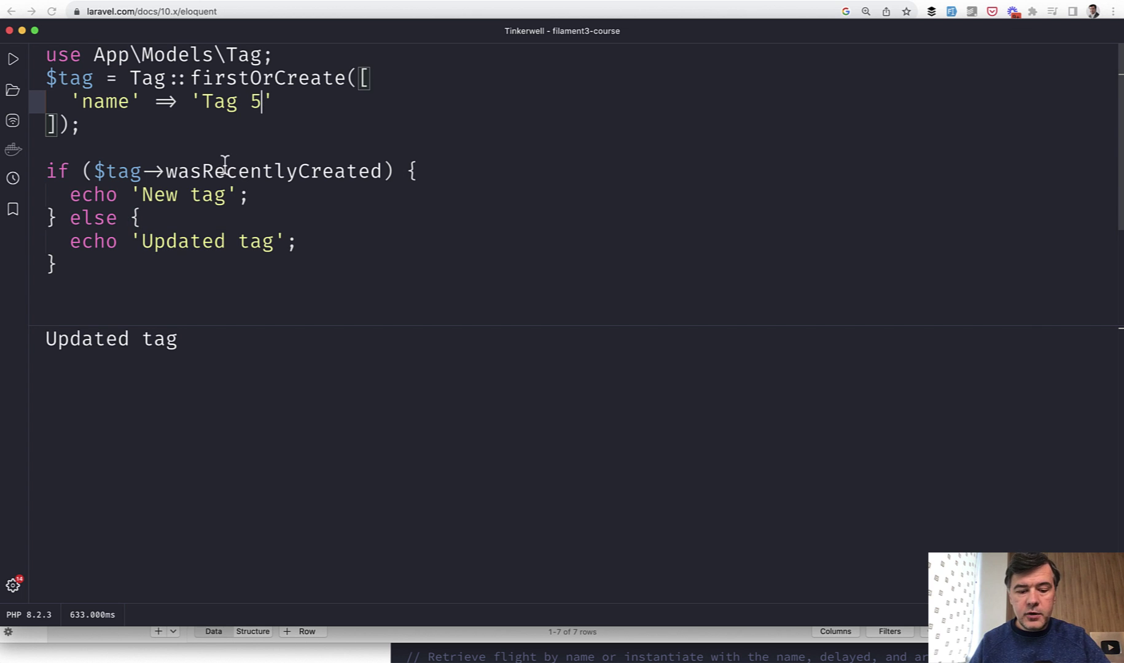
key(super+r)
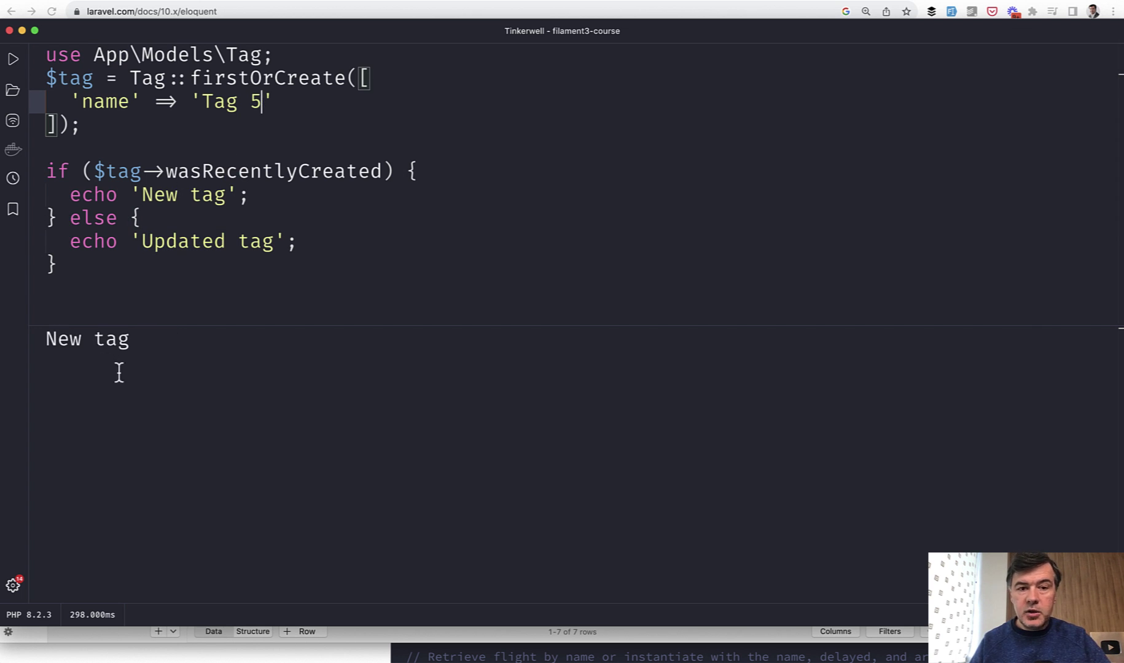
key(super+Tab)
key(super+r)
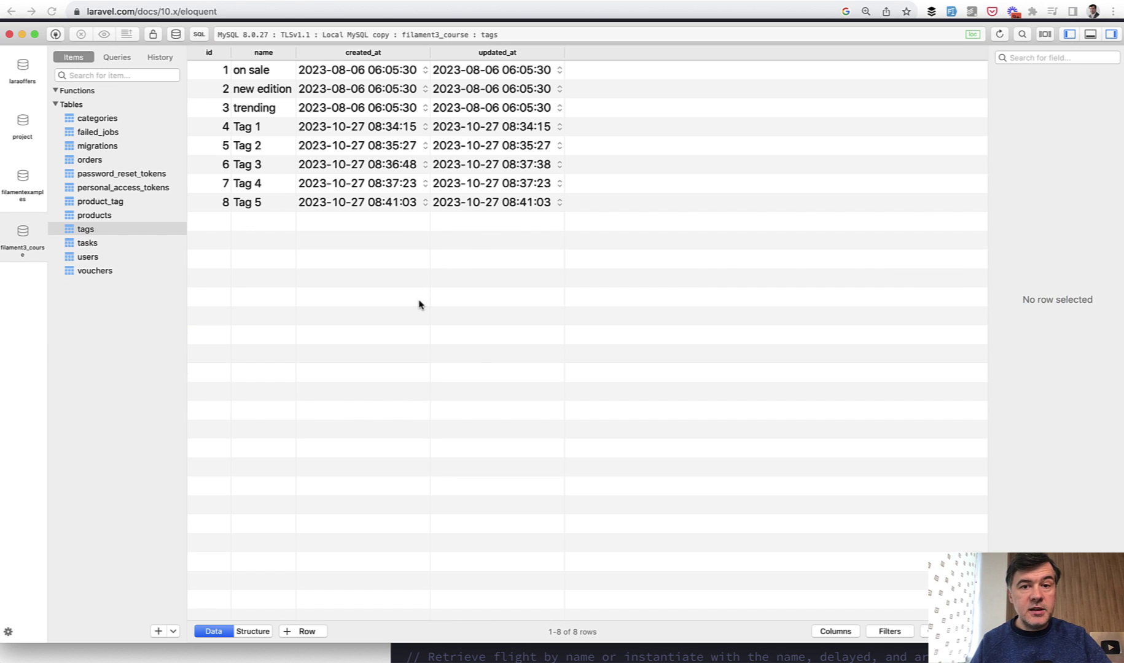
- Search the Laravel docs for 'updateOr' to reach the Upserts section
key(super+Tab)
key(super+Tab)
key(super+Tab)
key(super+f)
text(updateOr)
key(Escape)
scroll(378, 442, down, 3)
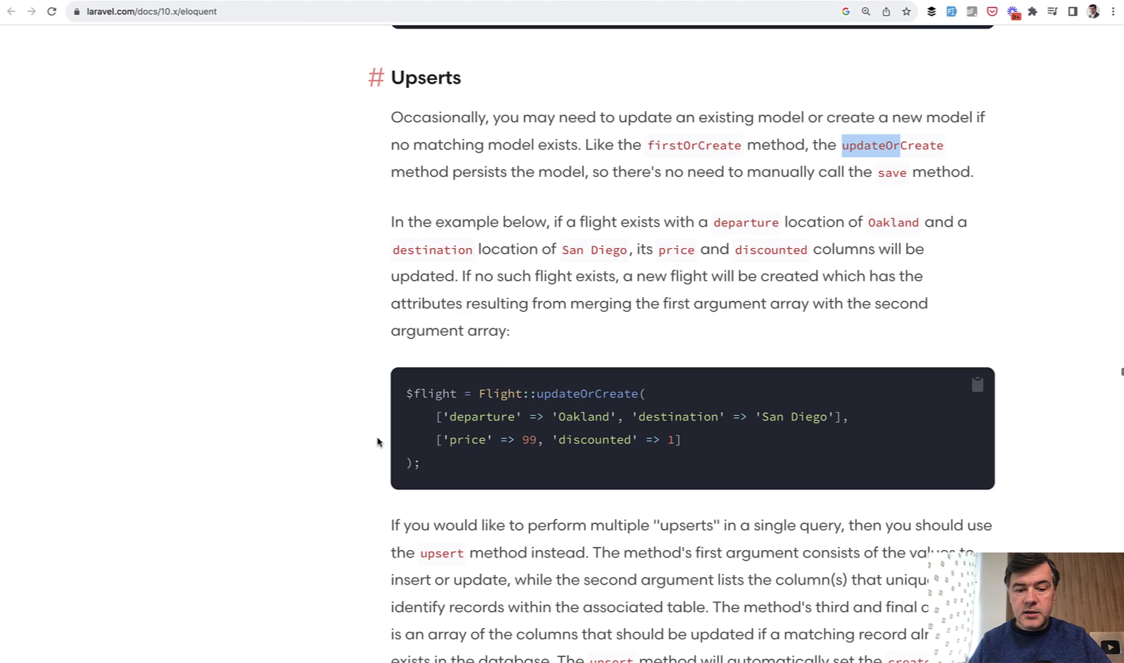
- Highlight the updateOrCreate example's departure/destination and price/discounted argument lines in the docs
triple_click(496, 420)
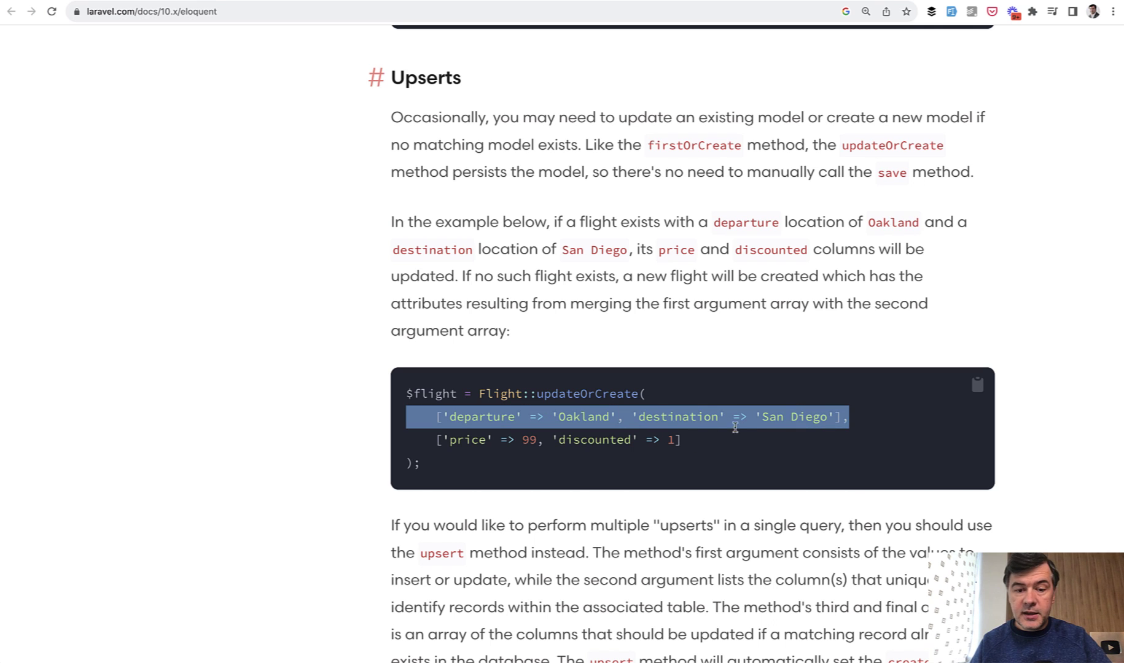
triple_click(514, 441)
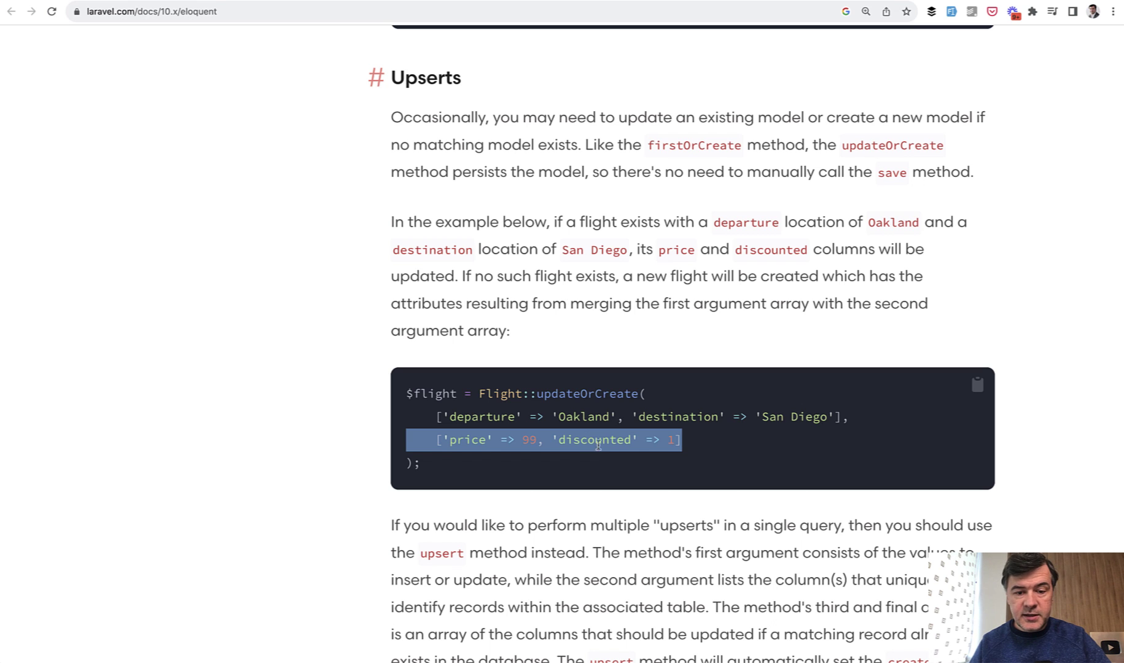
drag(463, 418, 505, 442)
- Run updateOrCreate with id 6 and confirm row 6 became 'Tag 4' in the tags table
key(super+Tab)
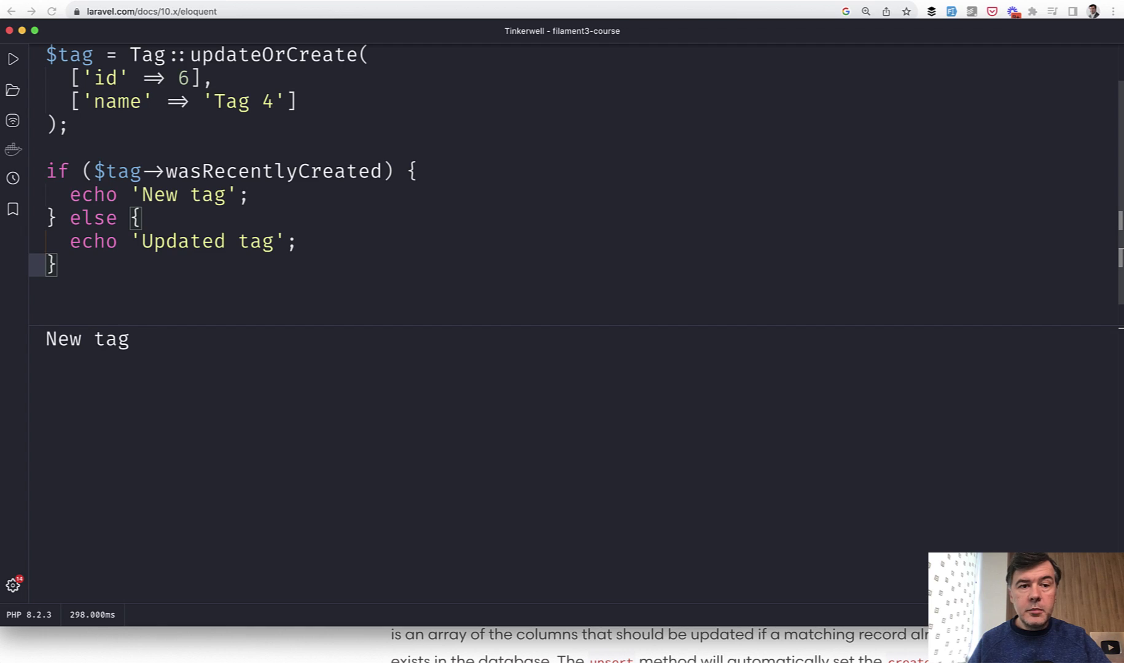
triple_click(136, 77)
key(super+Tab)
key(super+Tab)
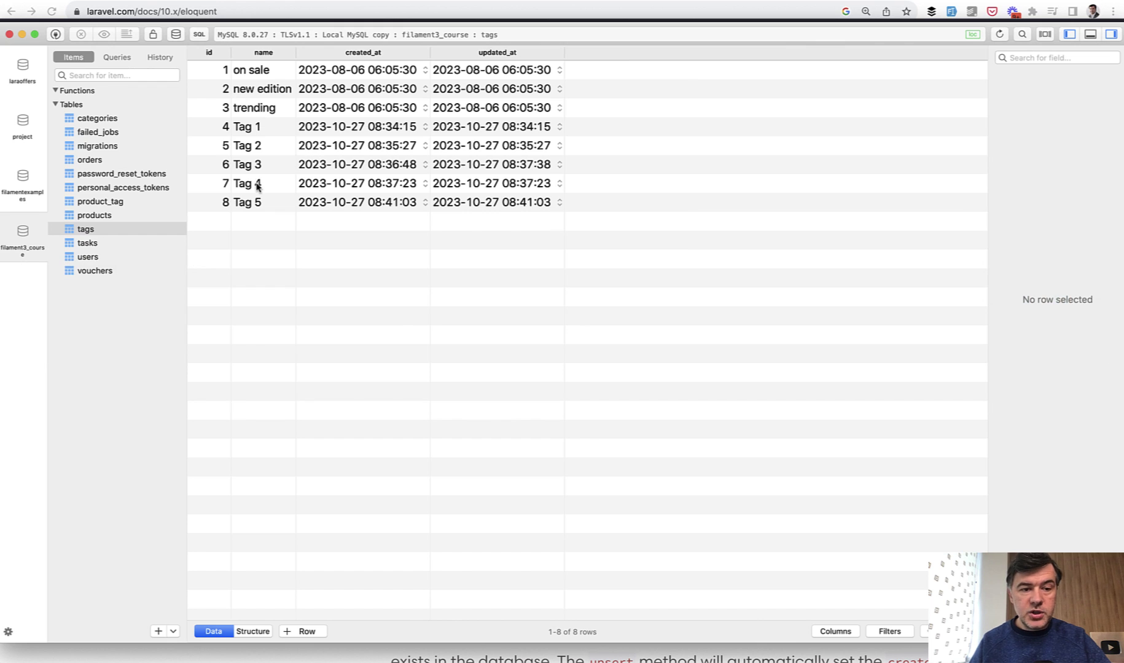
key(super+Tab)
click(178, 110)
key(super+r)
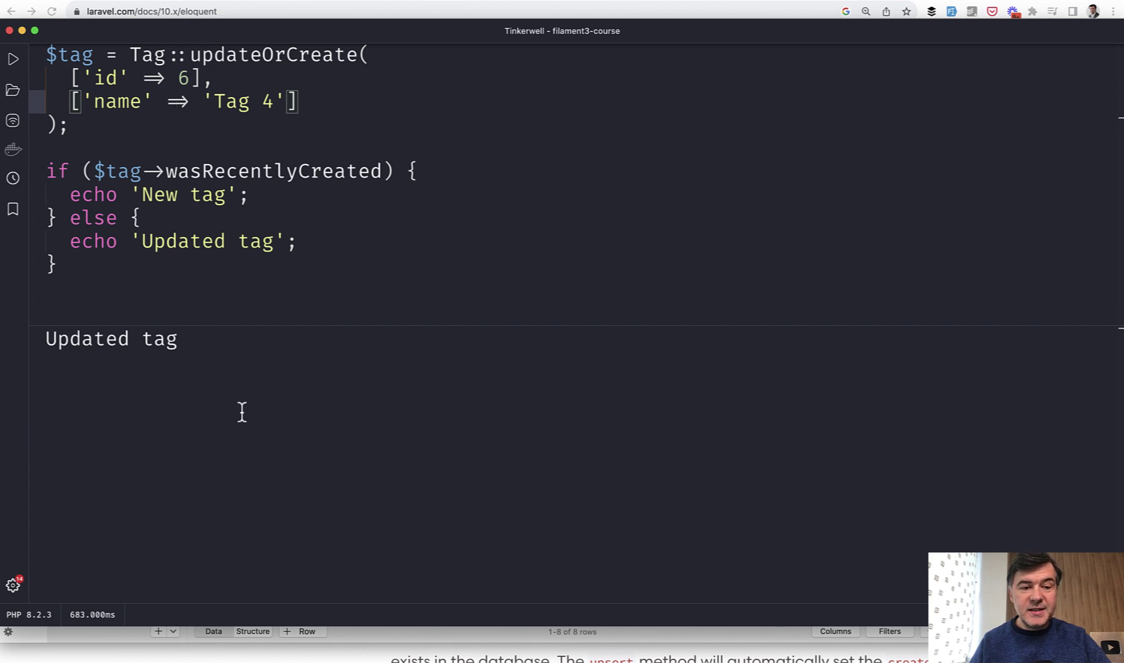
key(super+Tab)
key(super+r)
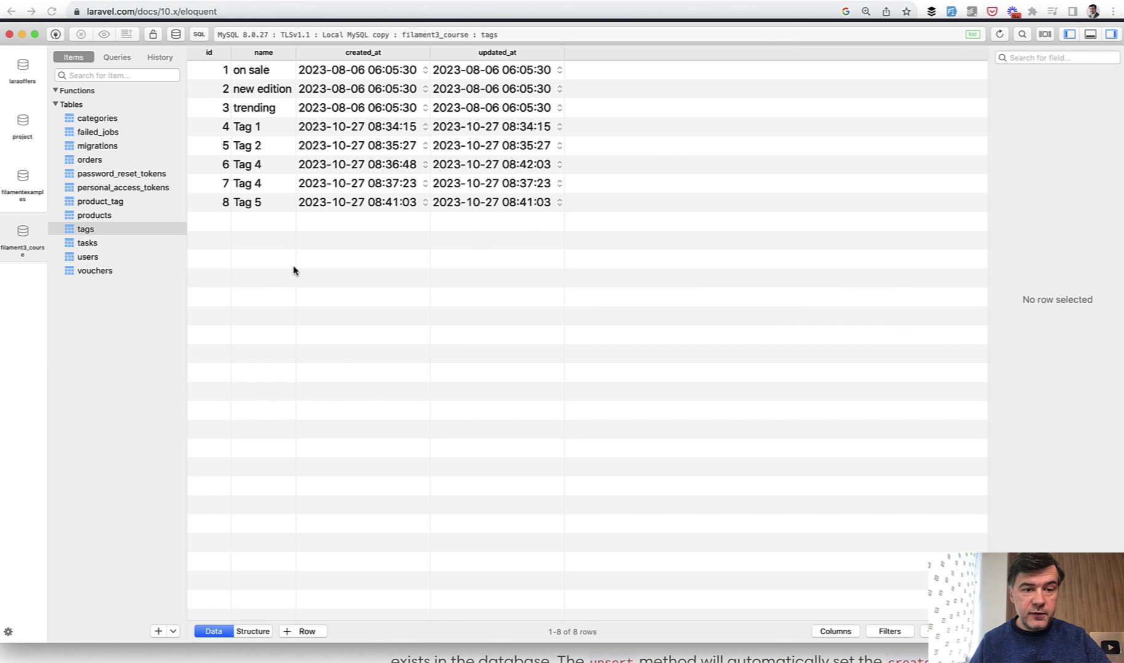
- Change the id to 9, rerun, and reload the tags table to show new row 9
key(super+Tab)
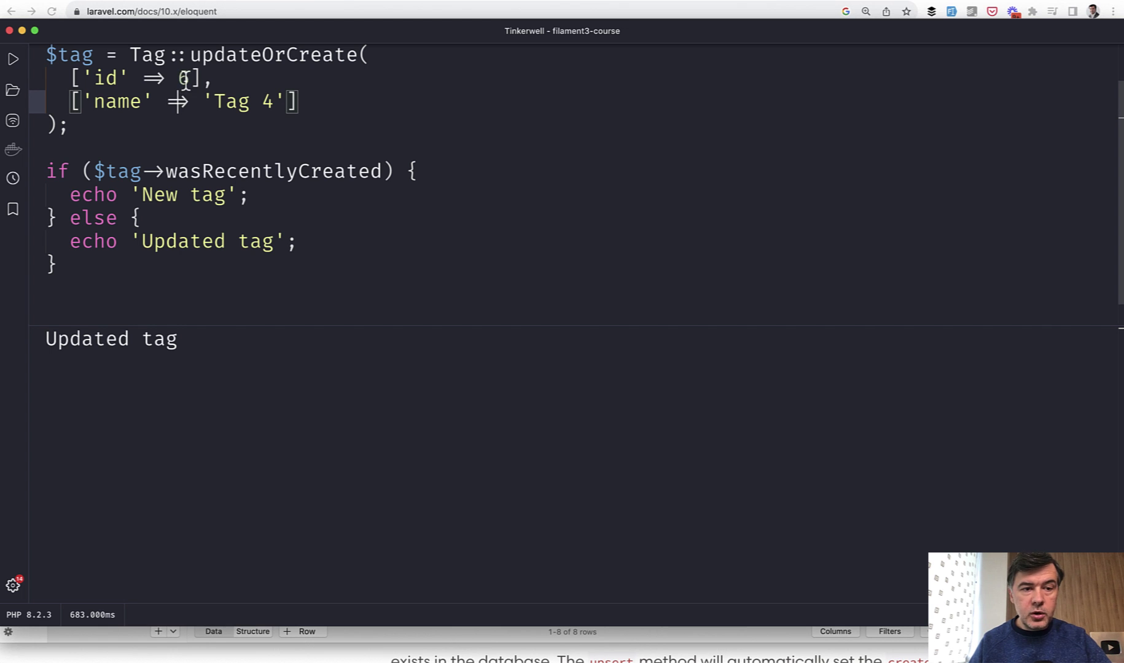
click(186, 80)
key(BackSpace)
text(9)
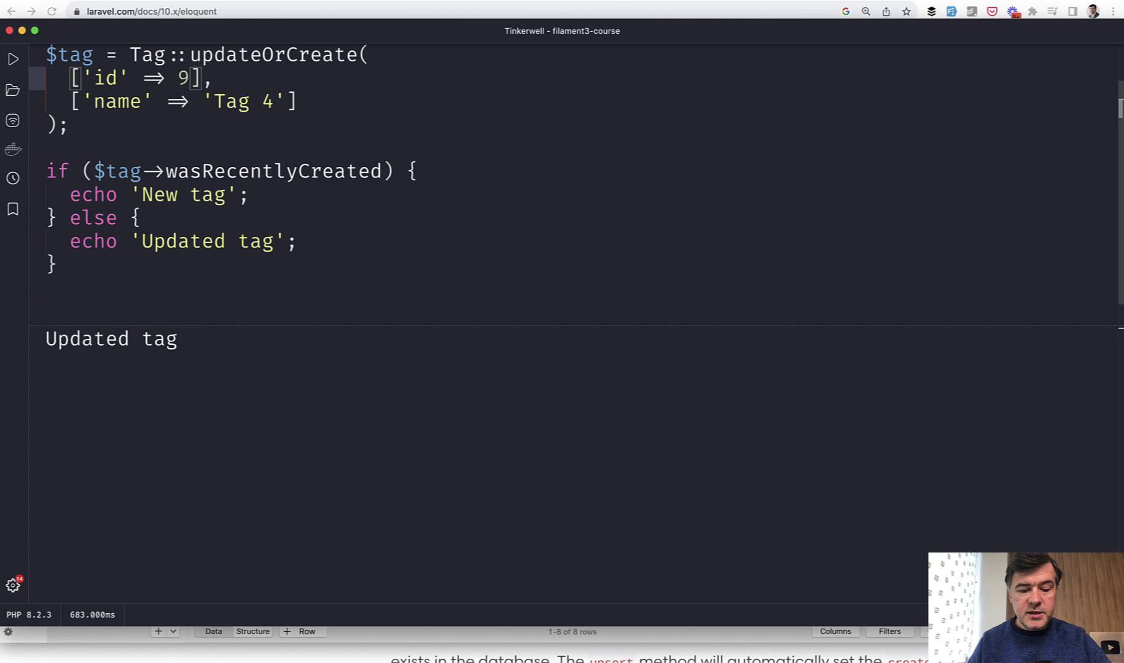
key(super+r)
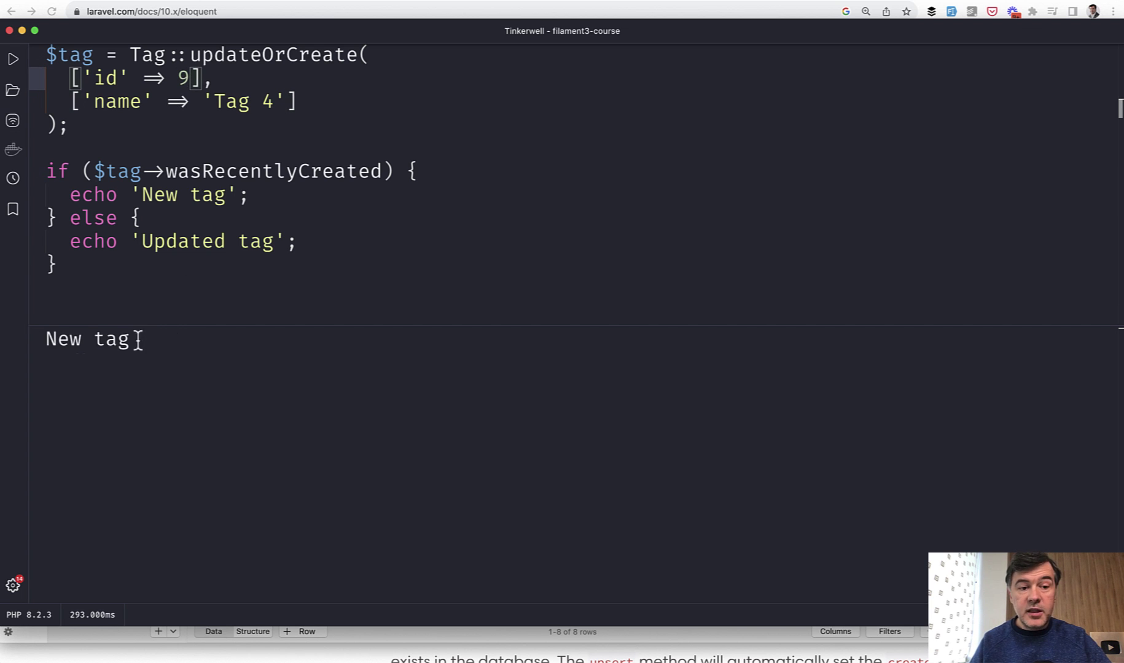
key(super+Tab)
key(super+r)
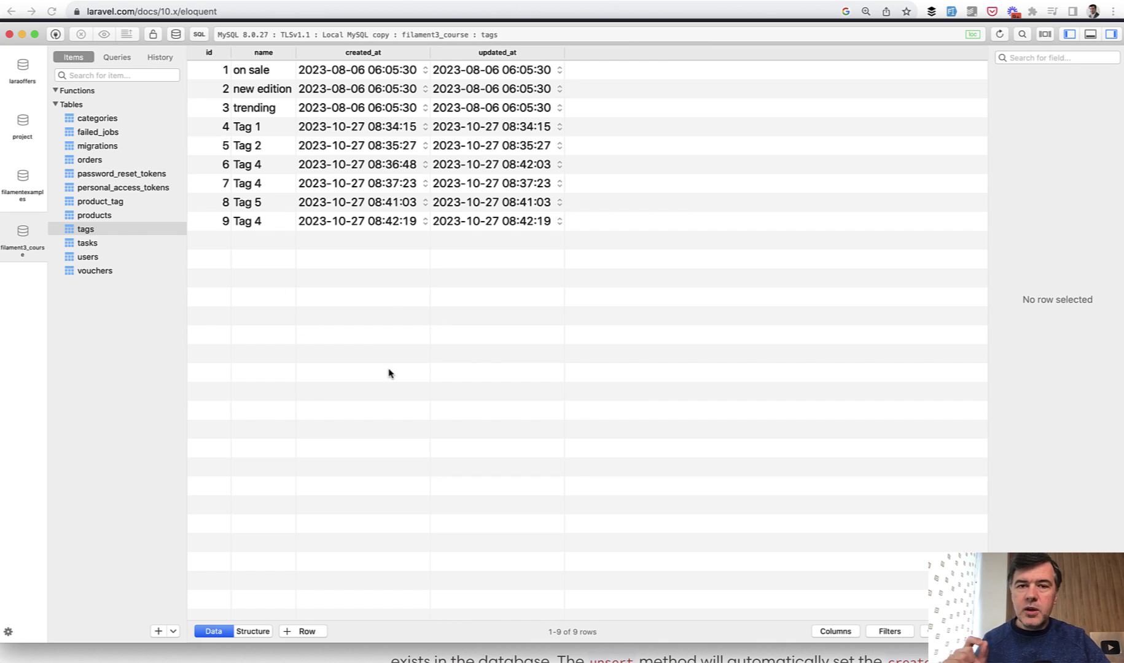
key(cmd+Tab)
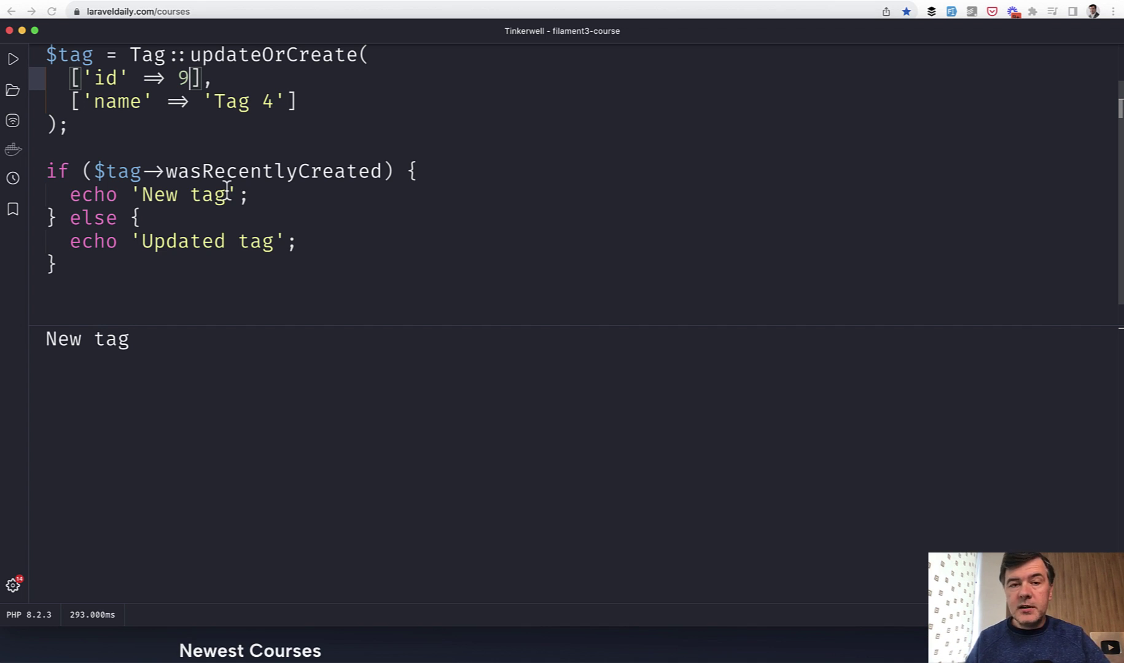
- Search the Laravel Daily courses page for 'elo' to find Eloquent: The Expert Level
key(super+Tab)
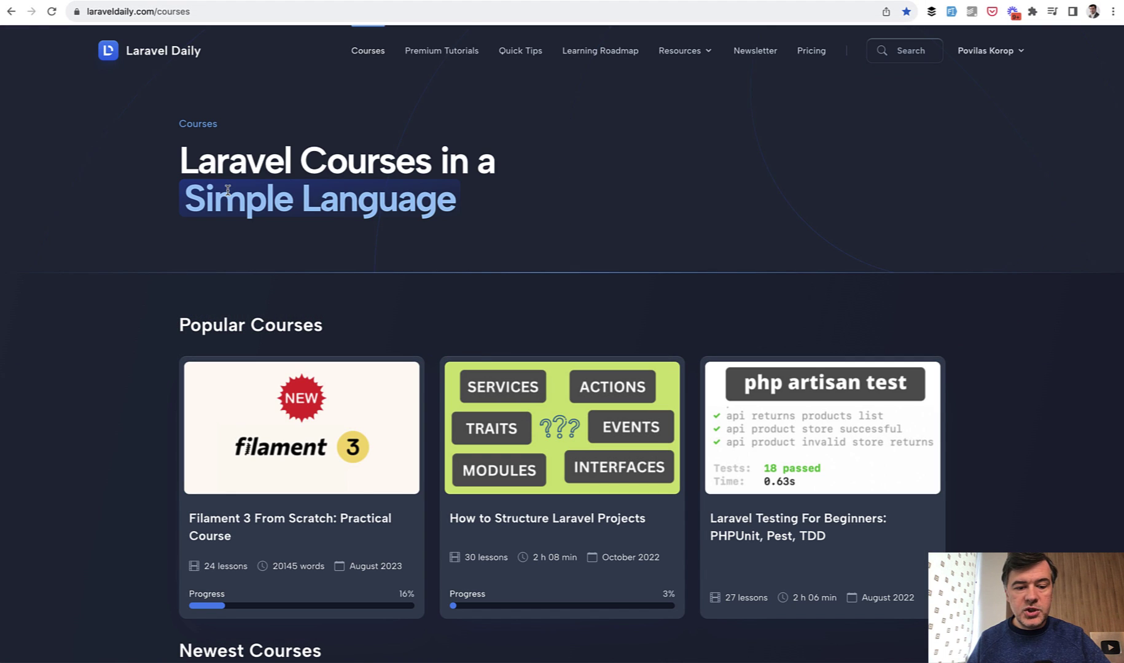
scroll(227, 190, down, 2)
scroll(227, 189, down, 3)
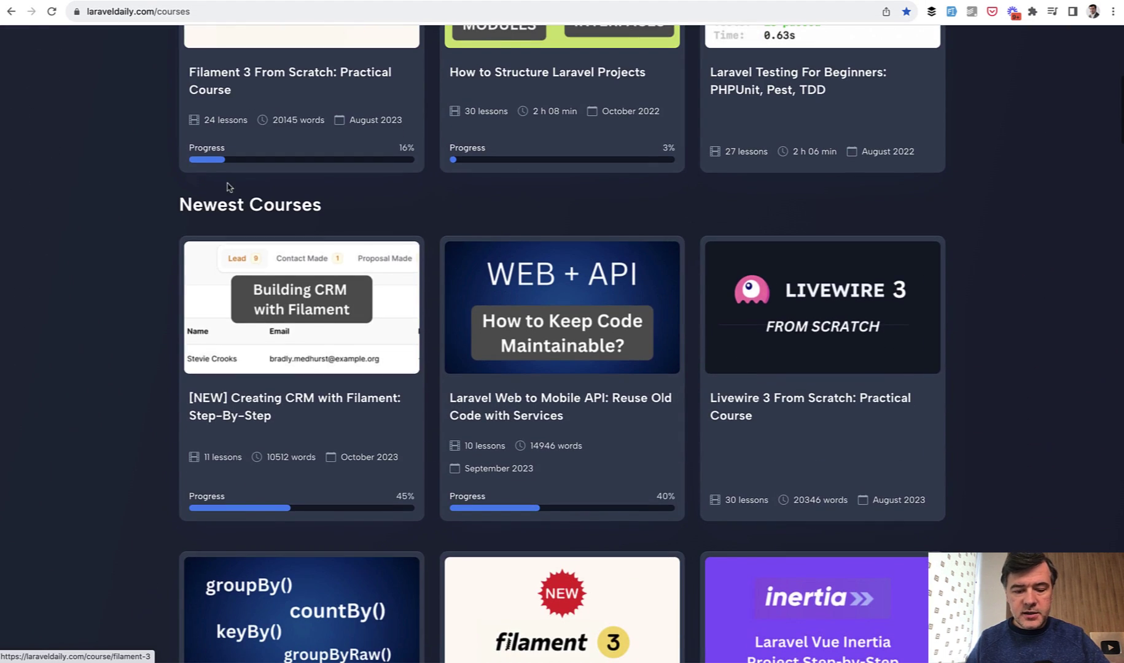
key(super+f)
text(elo)
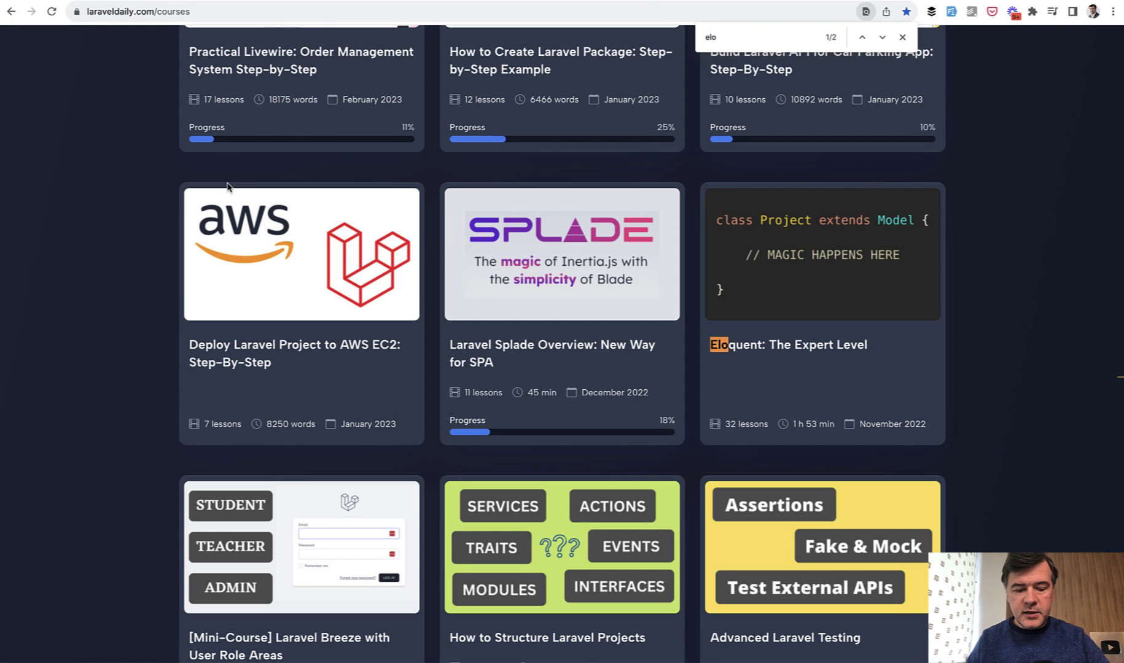